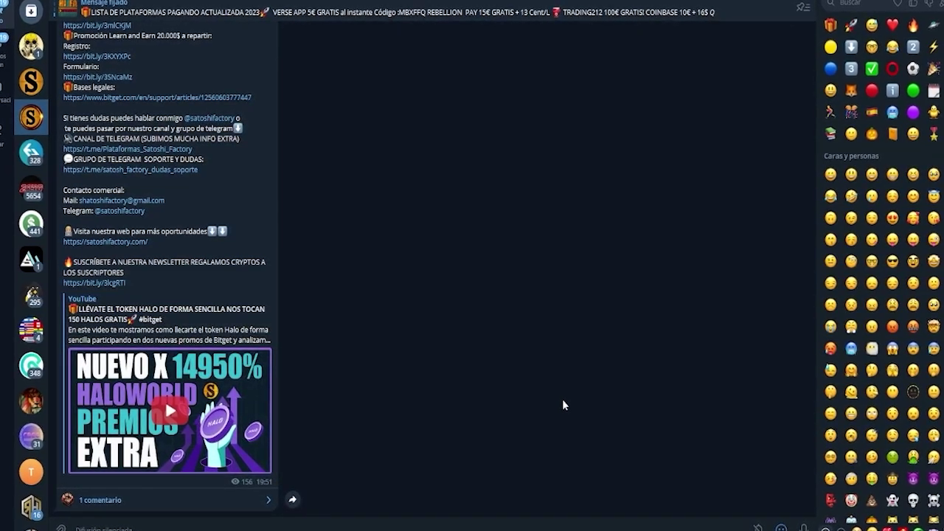
scroll(564, 406, up, 5)
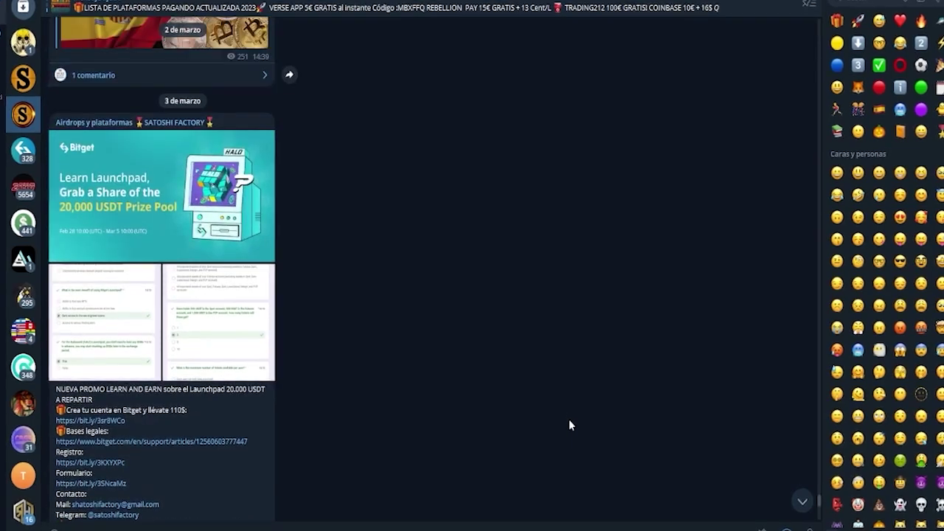
scroll(573, 432, up, 5)
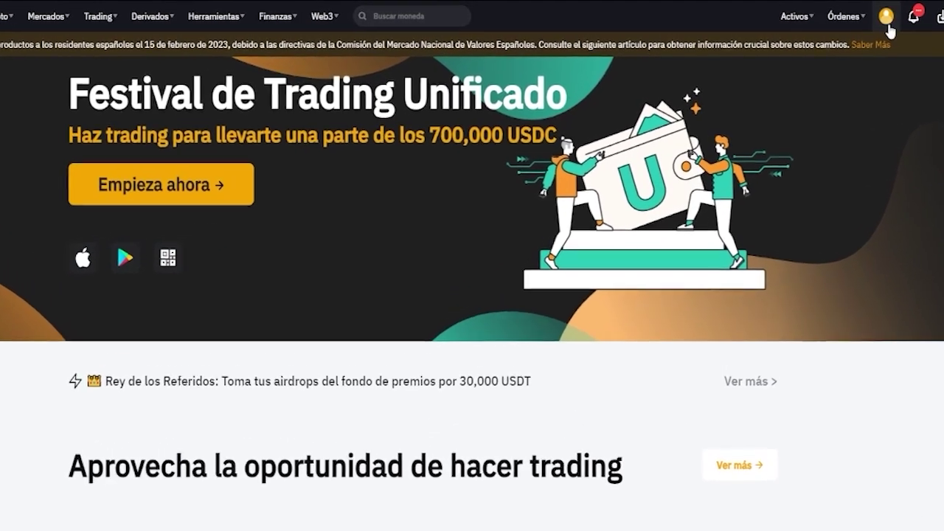
Start the text-message authentication setup from the account security settings, select +34 Spain as the country, and cancel it.
mouse_move(881, 22)
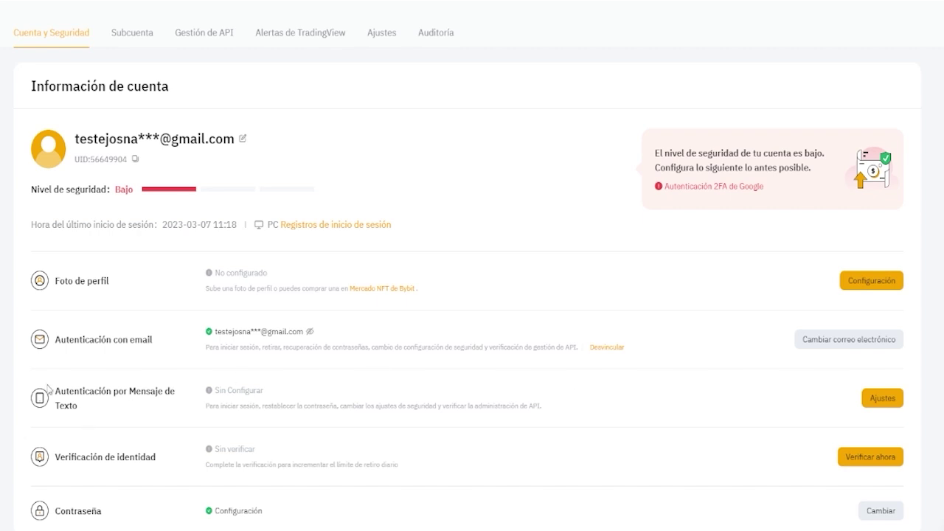
drag(55, 394, 138, 409)
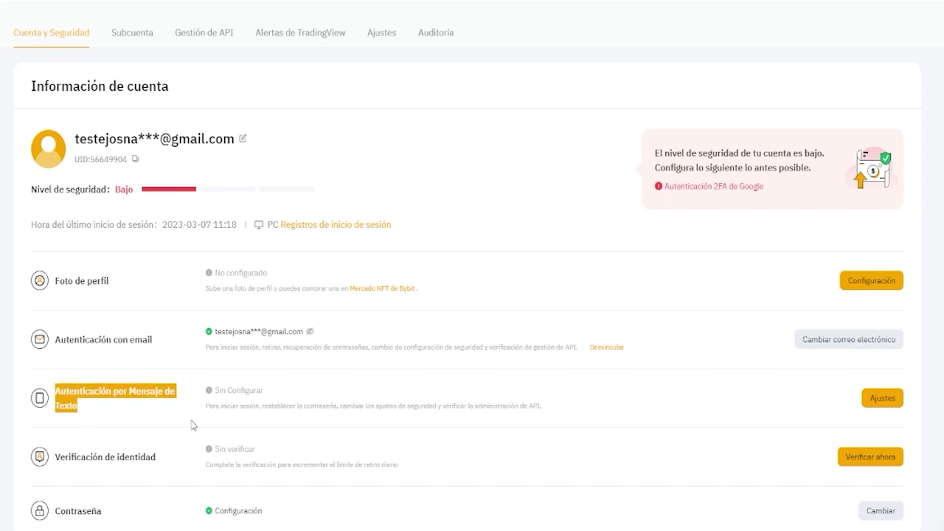
click(885, 401)
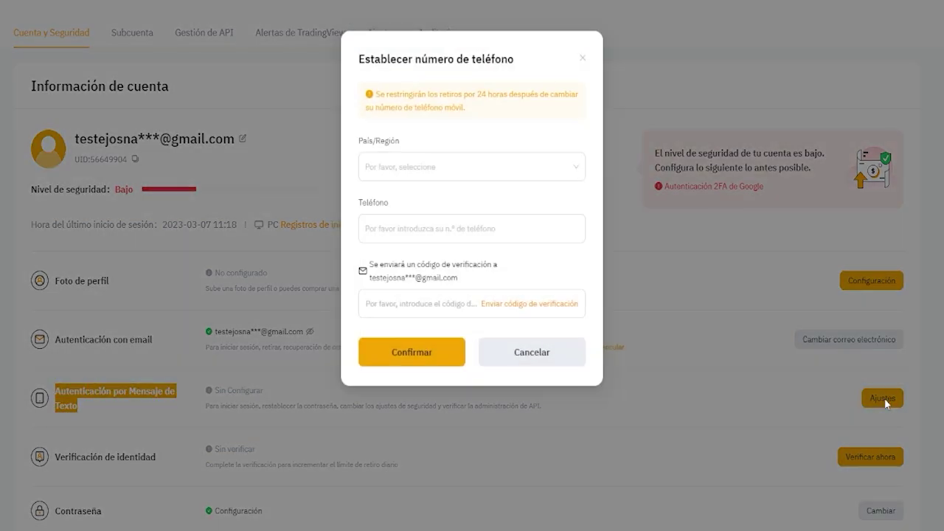
click(473, 164)
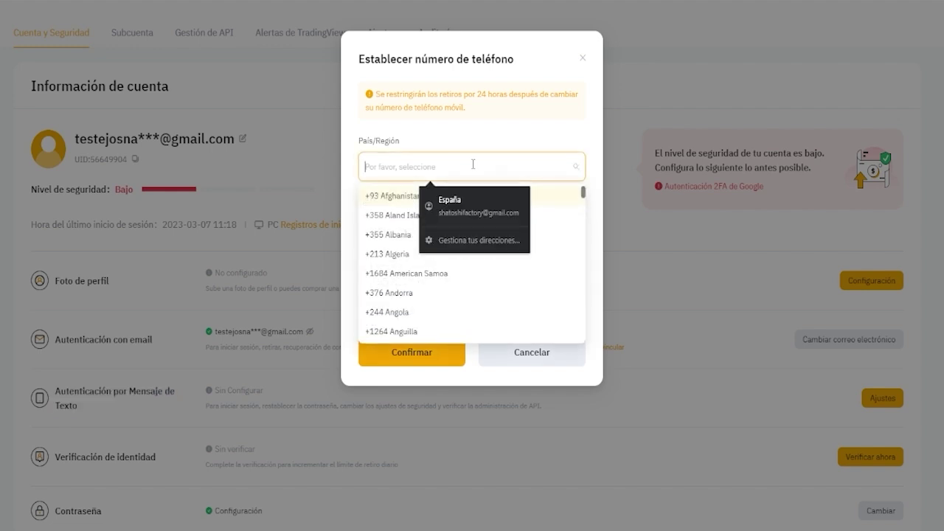
text(spa)
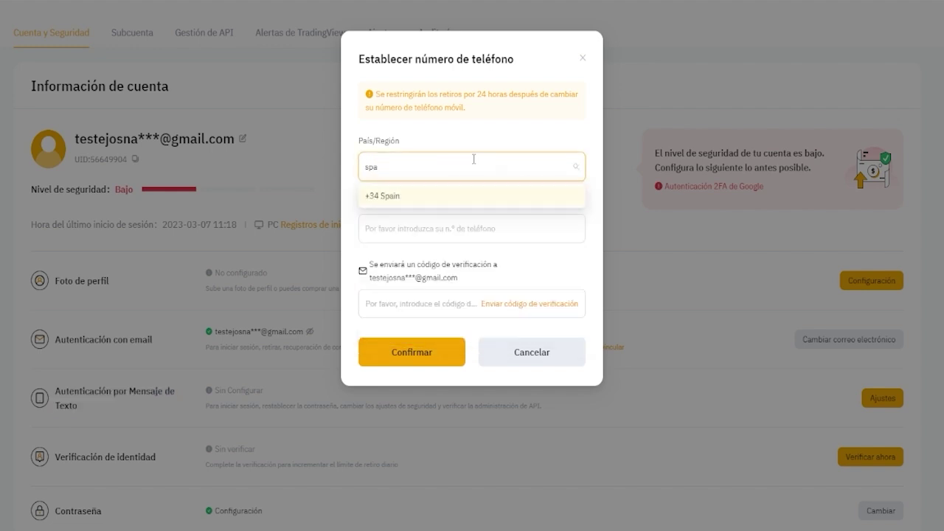
click(391, 197)
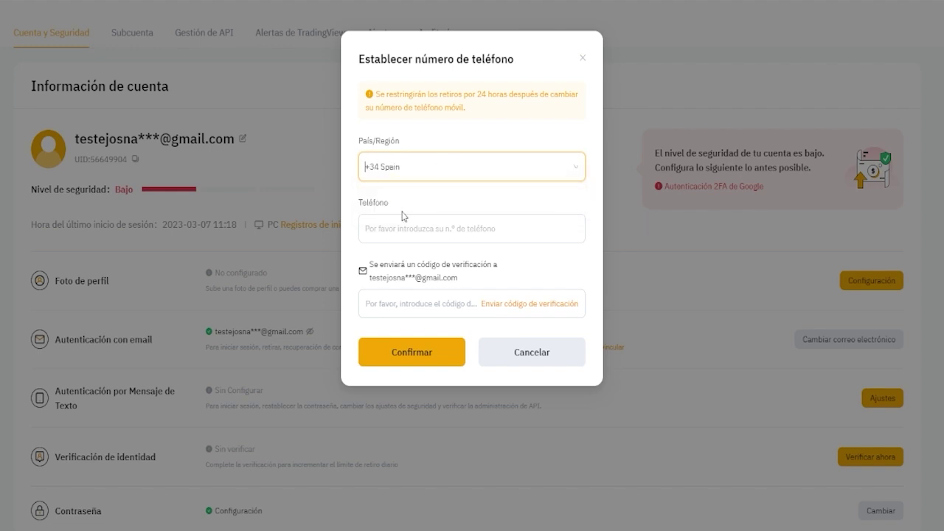
click(369, 232)
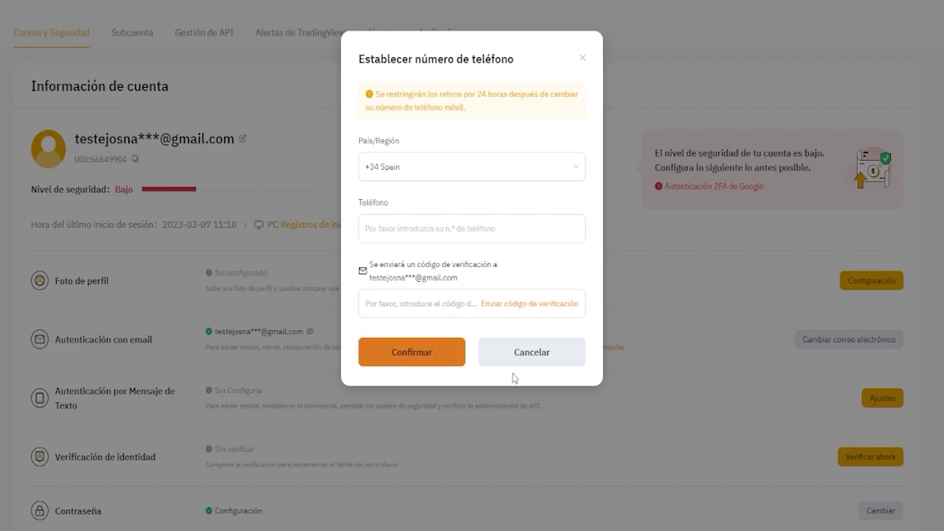
click(533, 353)
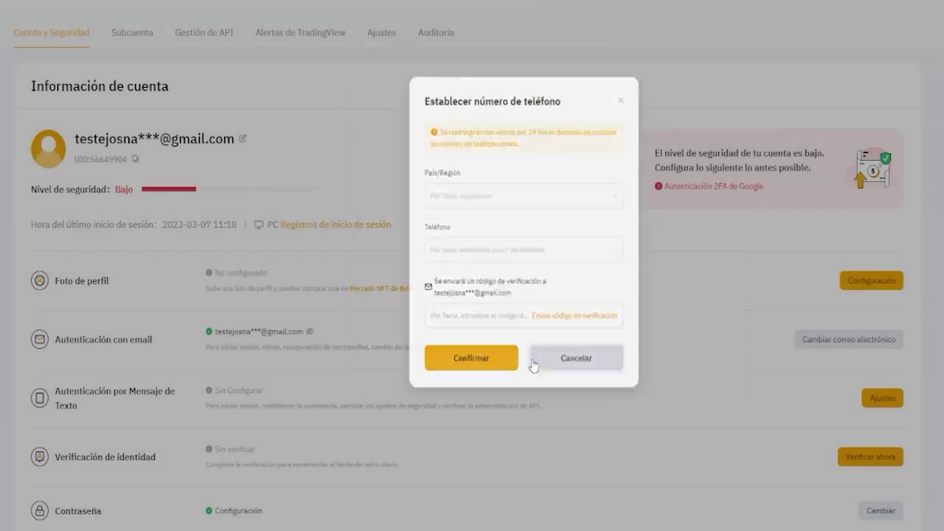
Start the Google authentication setup under advanced protection and solve the image captcha by selecting the pictures with stairs.
scroll(564, 348, down, 2)
scroll(564, 350, down, 2)
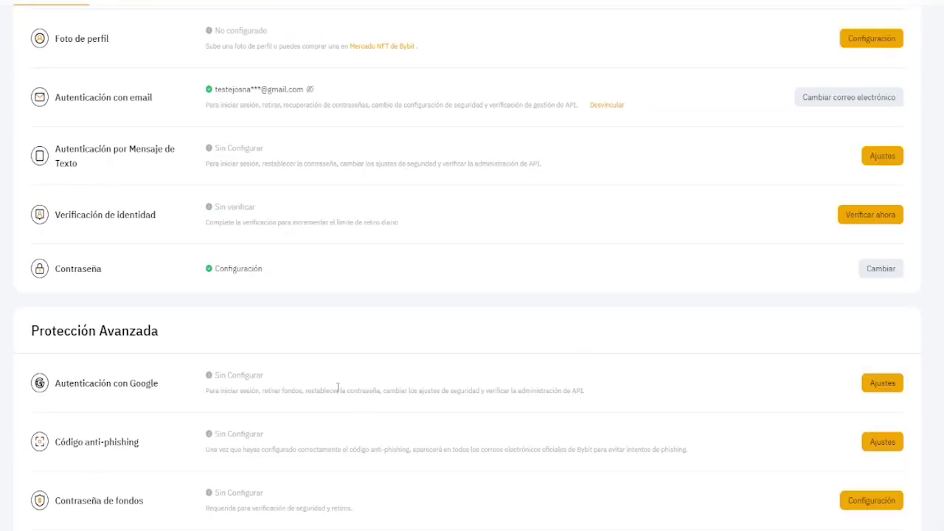
click(888, 383)
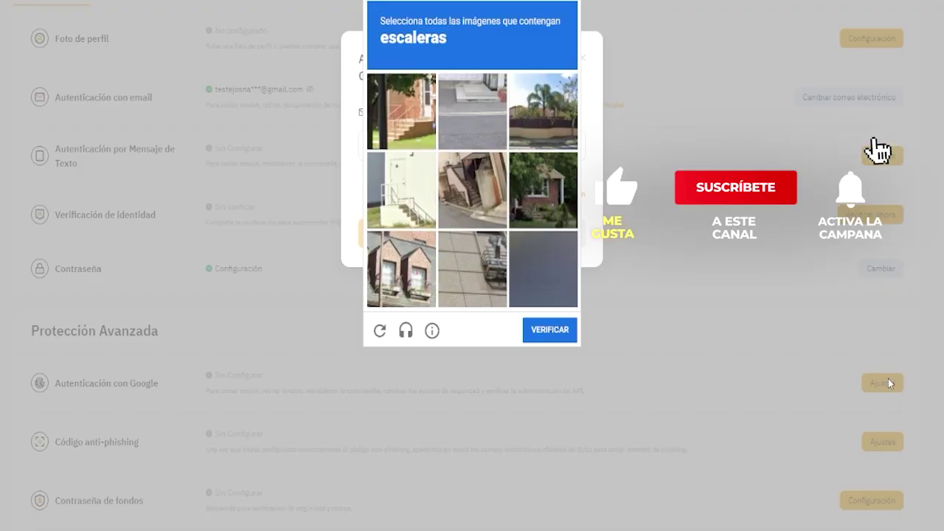
click(401, 111)
click(408, 199)
click(472, 191)
click(550, 330)
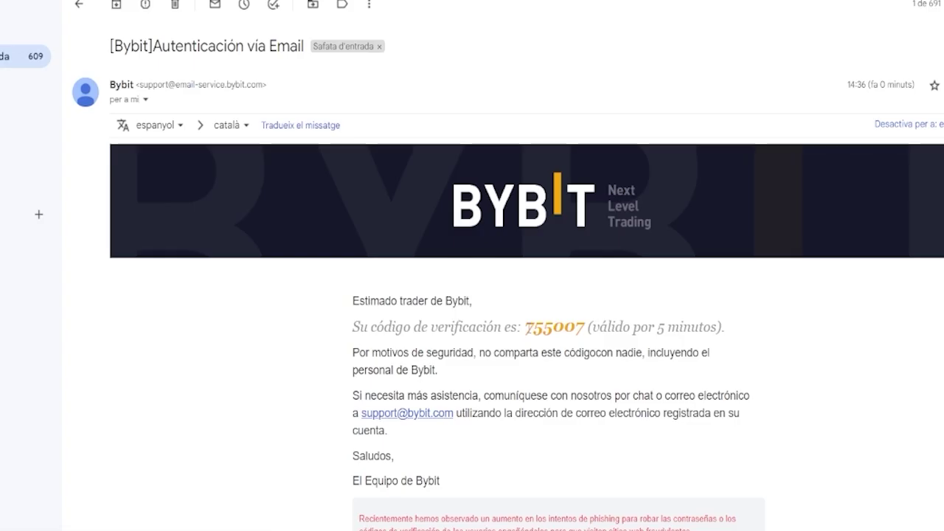
Copy the verification code from the Bybit email and submit it in the Google two-factor activation dialog.
drag(526, 326, 585, 326)
key(ctrl+c)
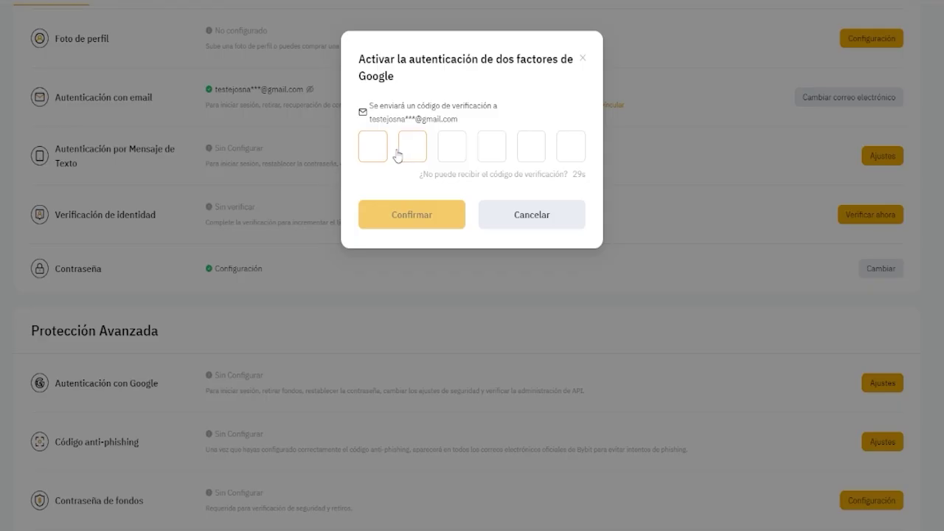
right_click(373, 142)
click(413, 216)
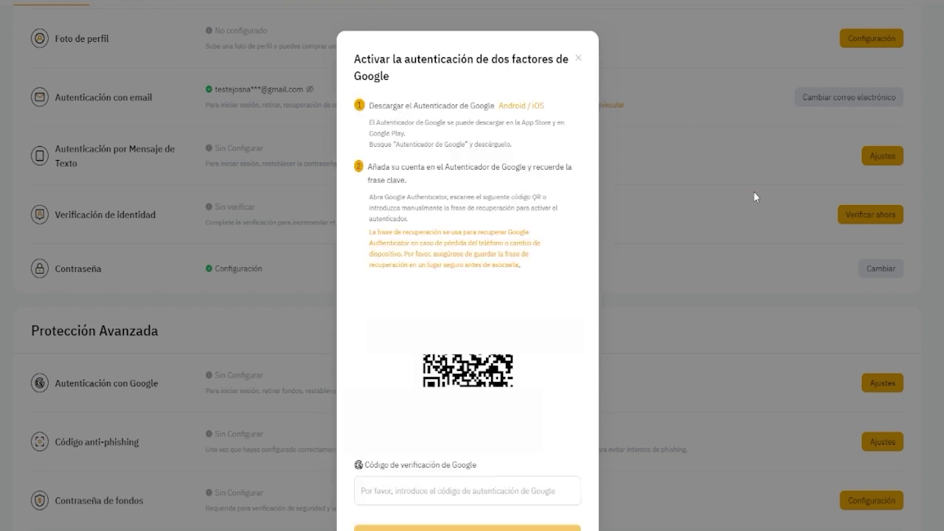
Read the two Google Authenticator activation instructions and close the dialog without entering an authentication code.
scroll(754, 193, down, 1)
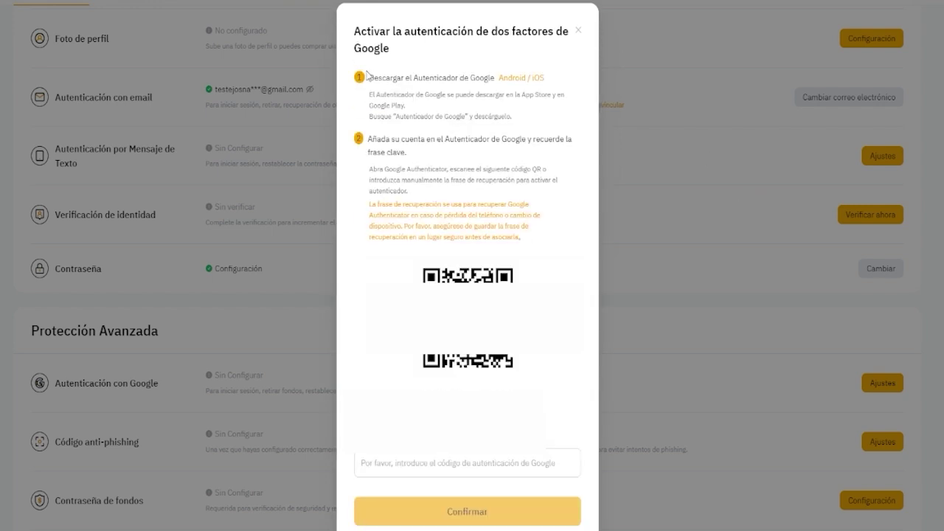
drag(371, 72, 565, 78)
click(380, 133)
drag(367, 141, 476, 154)
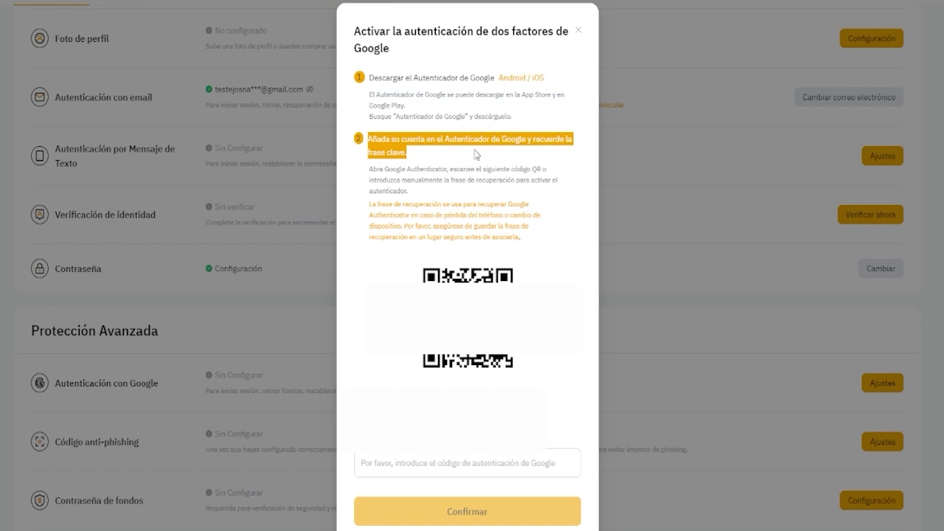
click(478, 183)
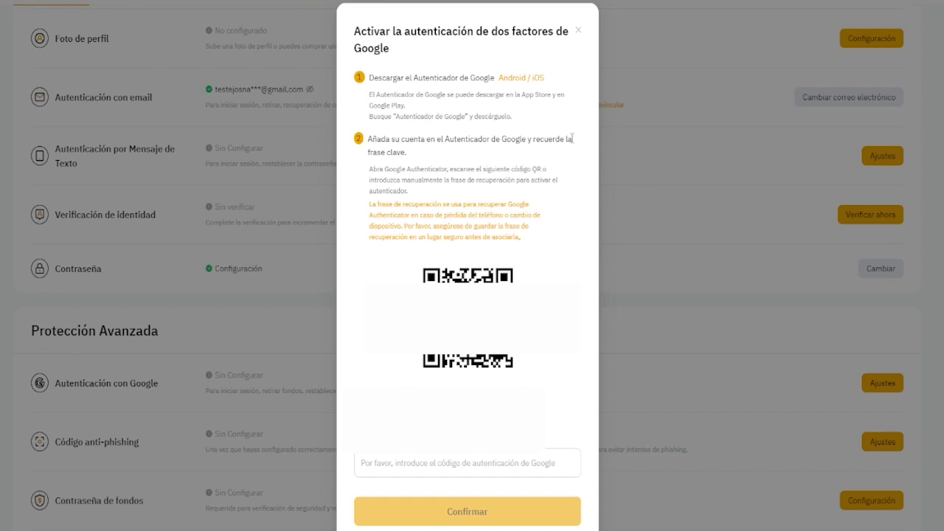
click(577, 35)
Look through the protection and withdrawal security settings and open the identity verification page.
scroll(535, 89, down, 3)
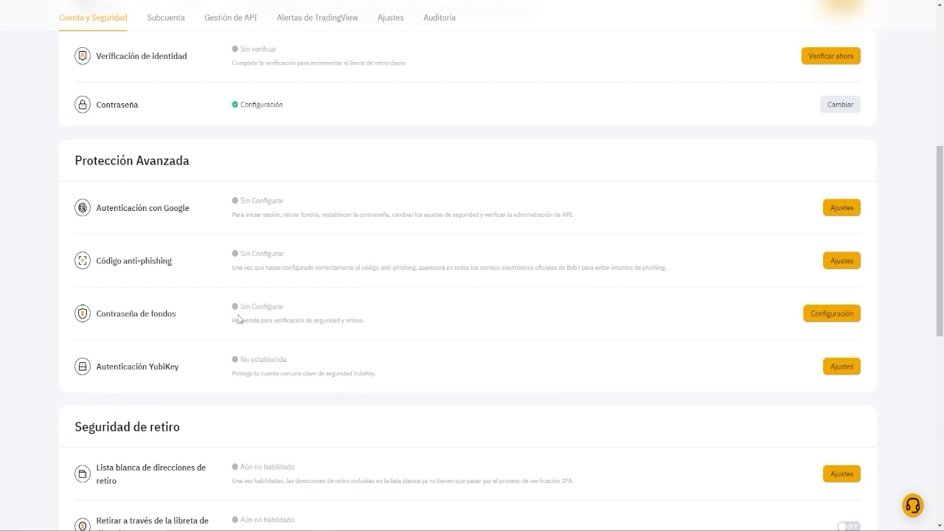
scroll(331, 332, down, 2)
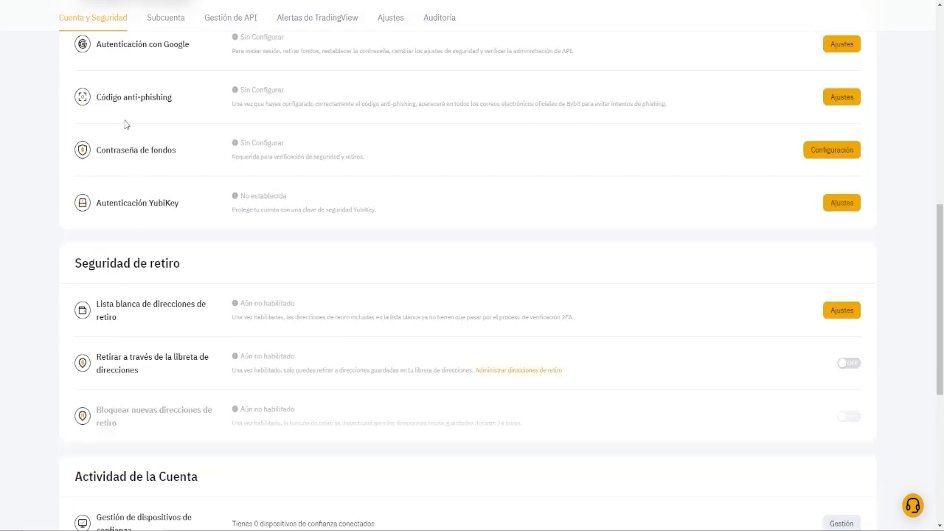
scroll(542, 402, down, 2)
scroll(633, 425, up, 6)
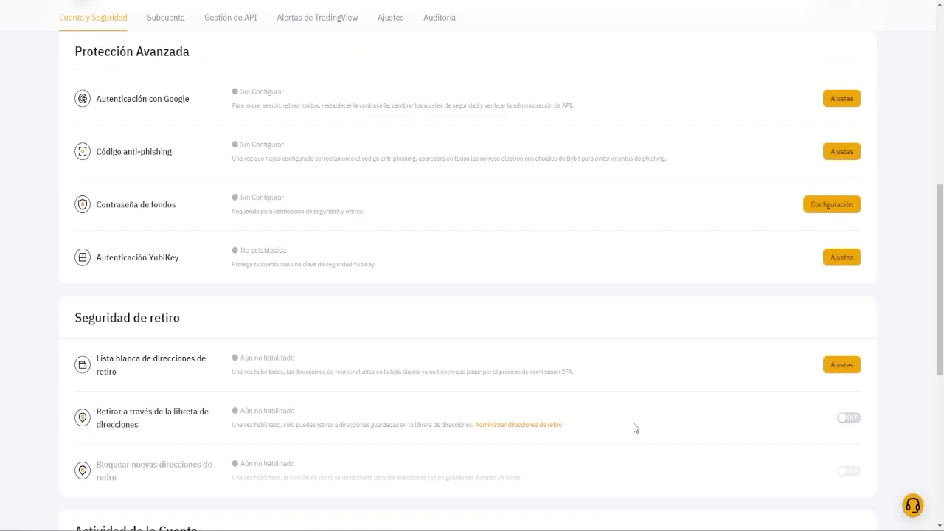
scroll(643, 429, up, 2)
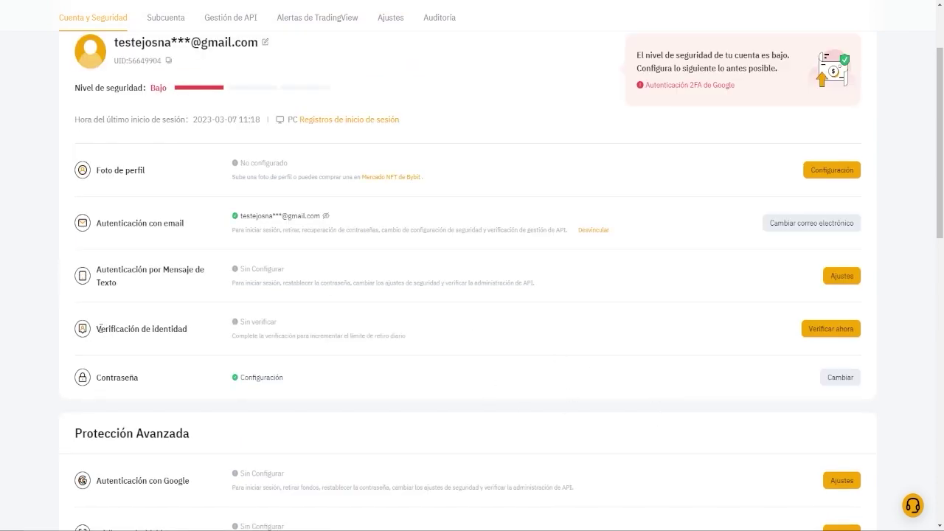
drag(97, 329, 203, 343)
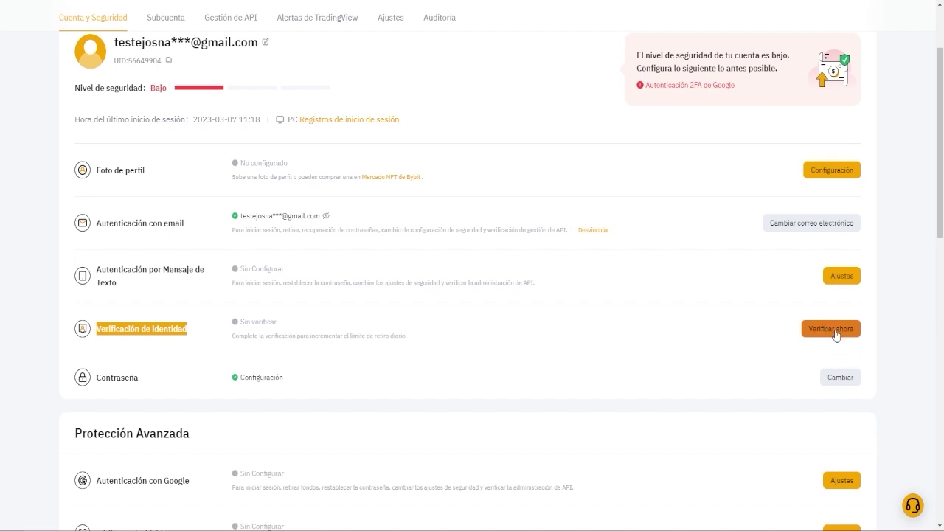
scroll(832, 332, down, 1)
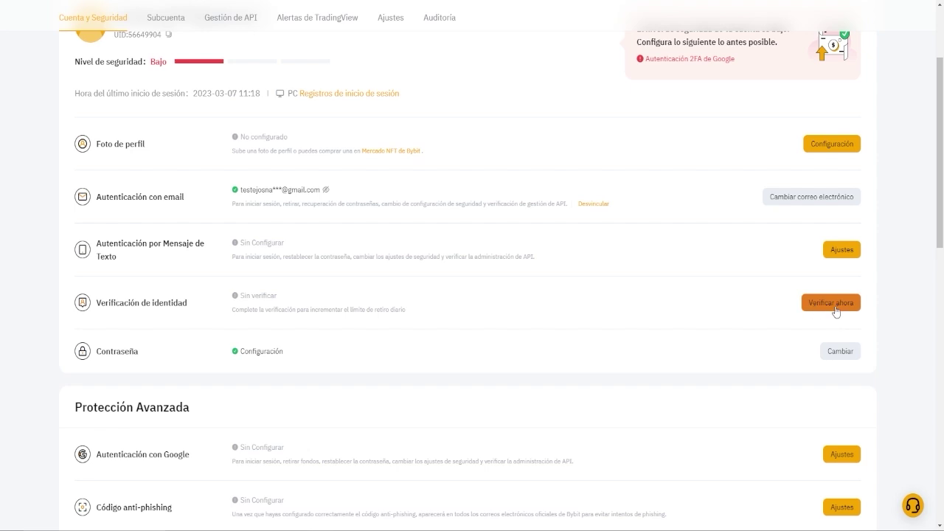
click(834, 311)
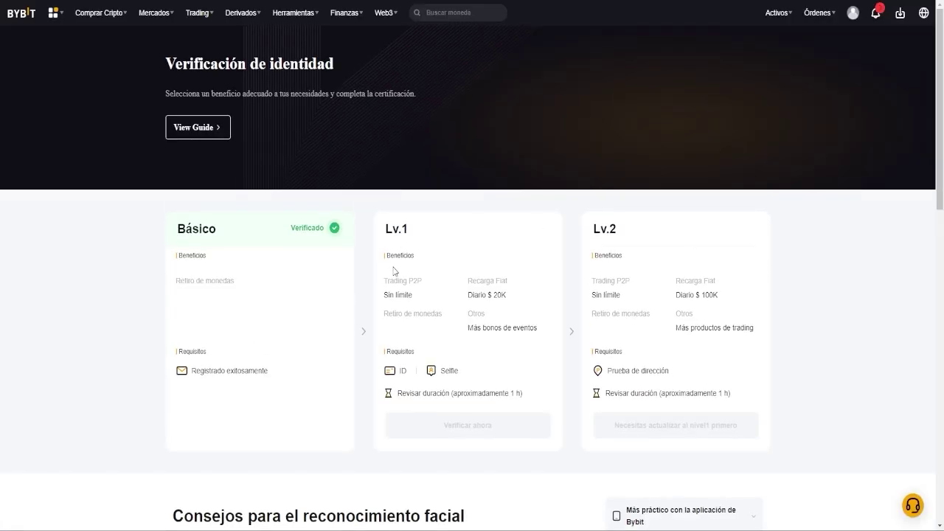
Examine the benefits and requirements of the identity verification levels, the facial recognition tips and the verification restrictions.
drag(291, 233, 345, 237)
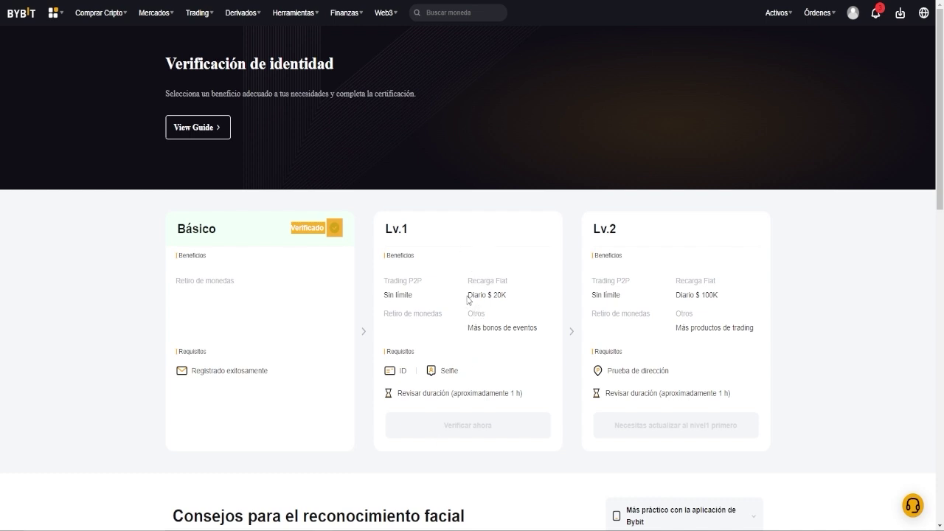
drag(468, 299, 532, 300)
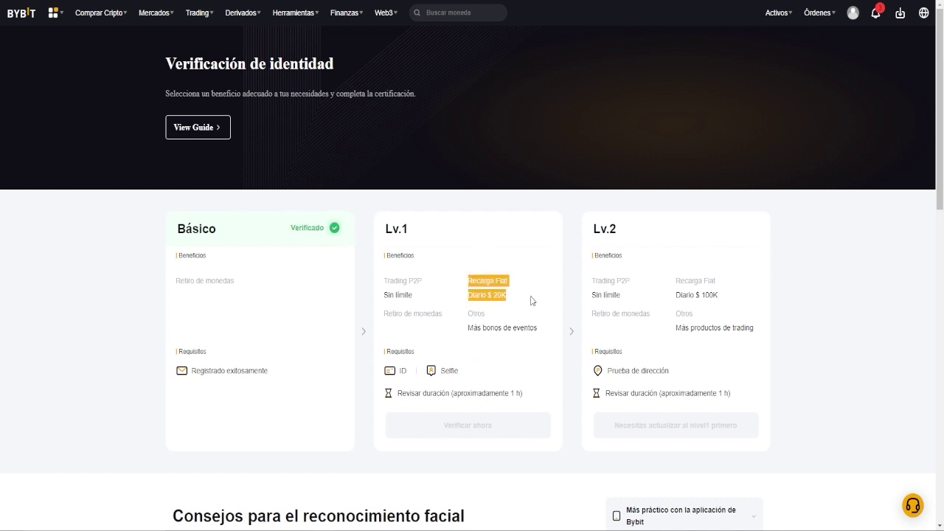
click(433, 232)
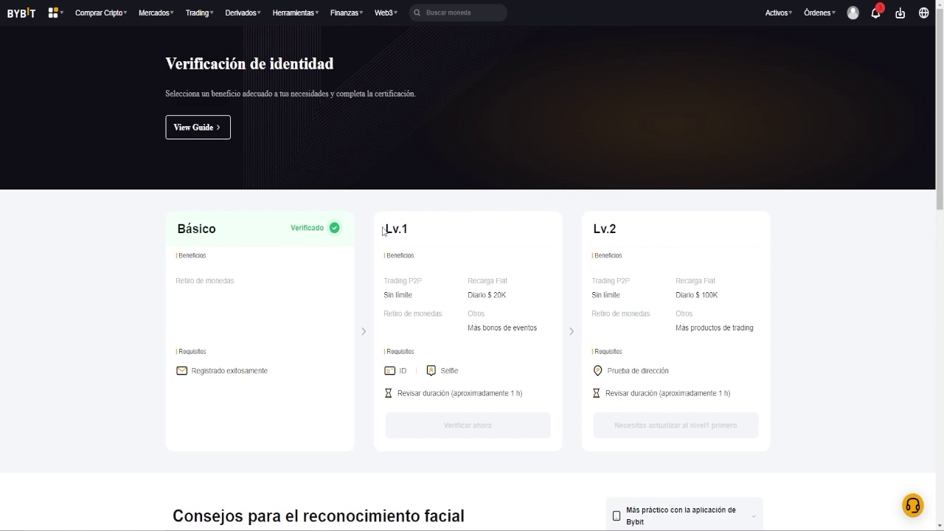
scroll(538, 266, down, 5)
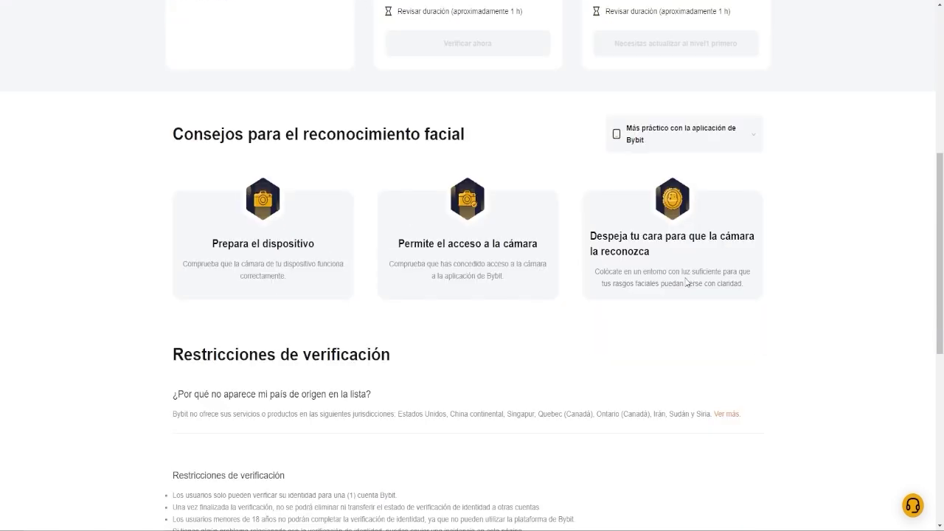
scroll(682, 282, down, 5)
scroll(679, 285, up, 2)
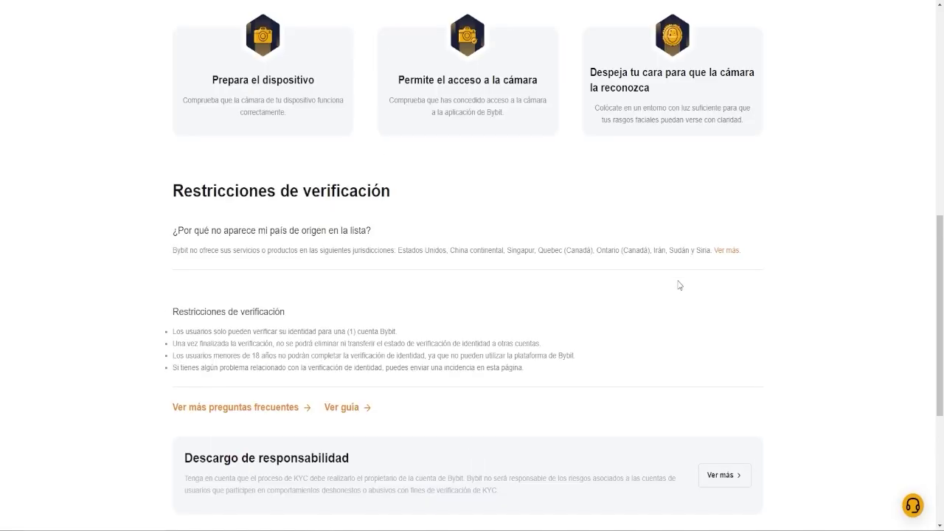
scroll(680, 287, up, 7)
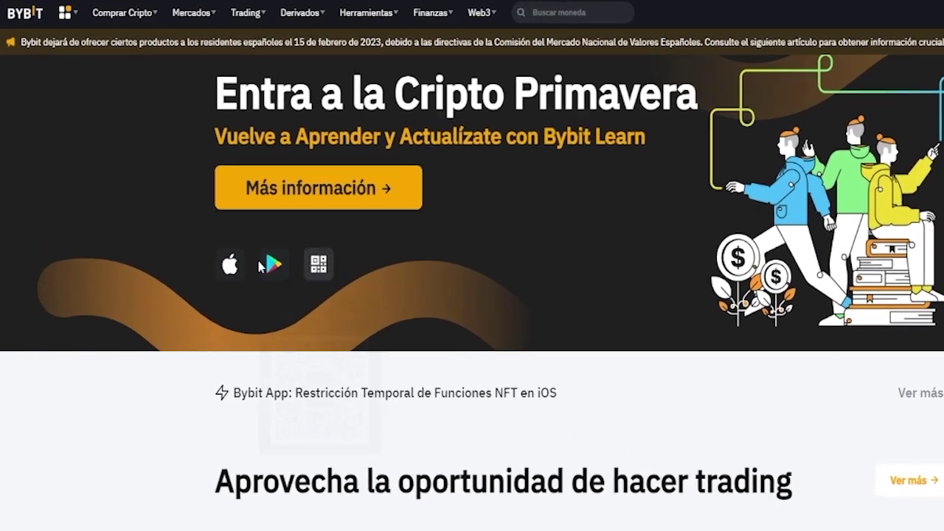
Open the cryptocurrency deposit page, look through the available coins and select USDT as the coin to deposit.
mouse_move(148, 18)
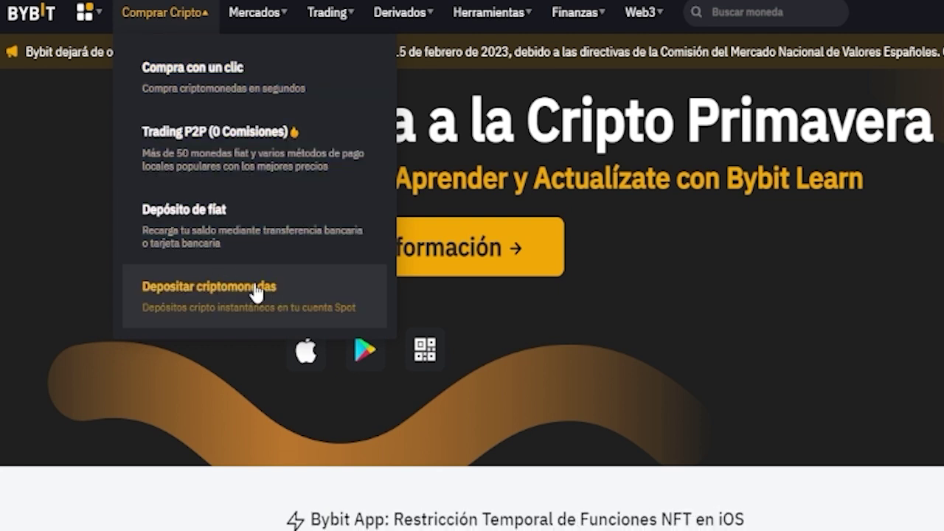
click(285, 298)
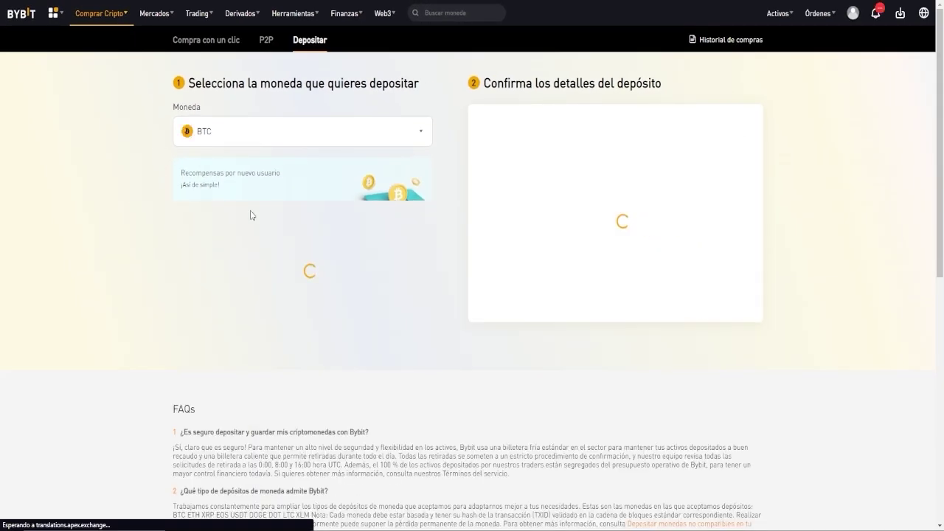
click(269, 131)
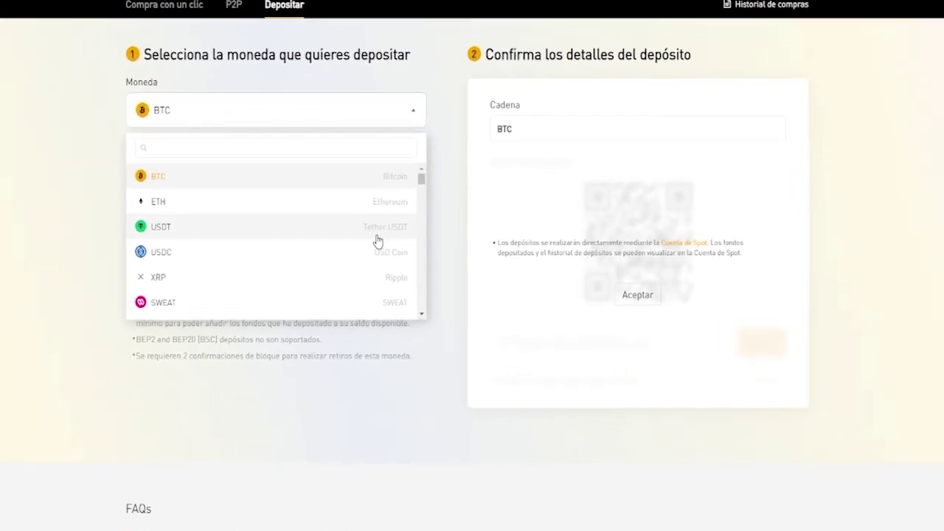
scroll(378, 236, down, 6)
scroll(387, 262, down, 2)
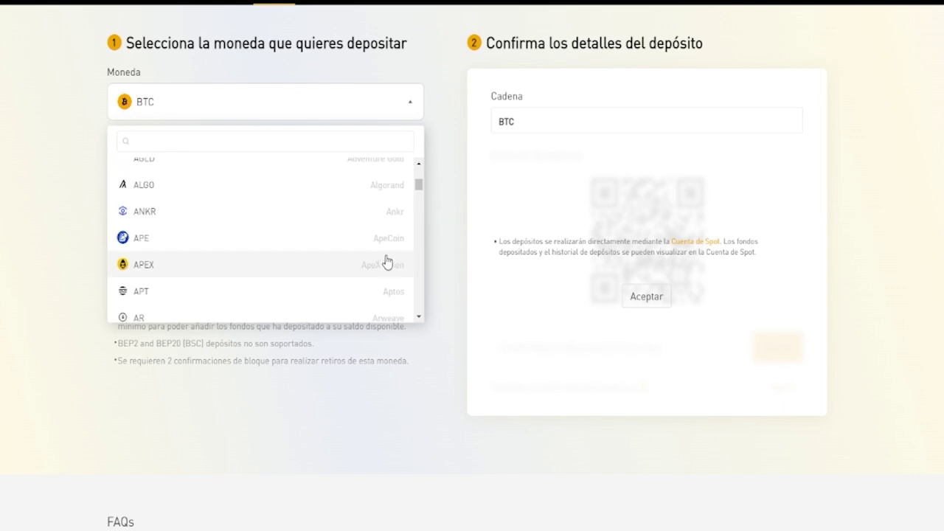
scroll(387, 262, up, 2)
scroll(388, 258, up, 5)
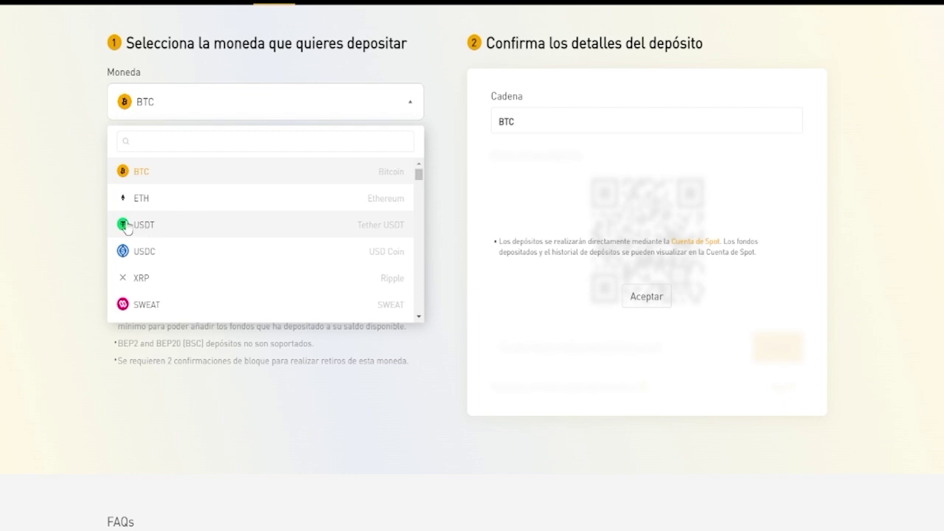
click(270, 223)
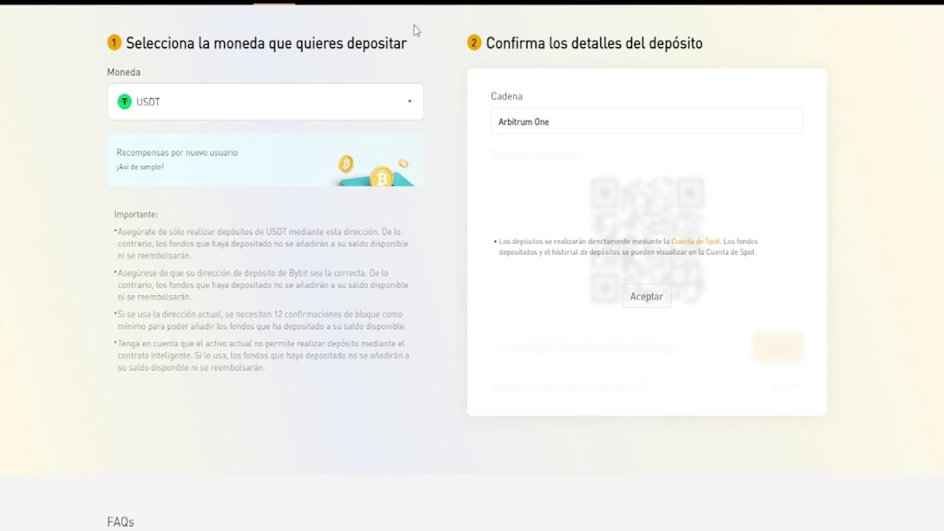
Choose BSC (BEP20) as the USDT deposit chain and accept the Spot account notice to reveal the deposit address.
click(656, 127)
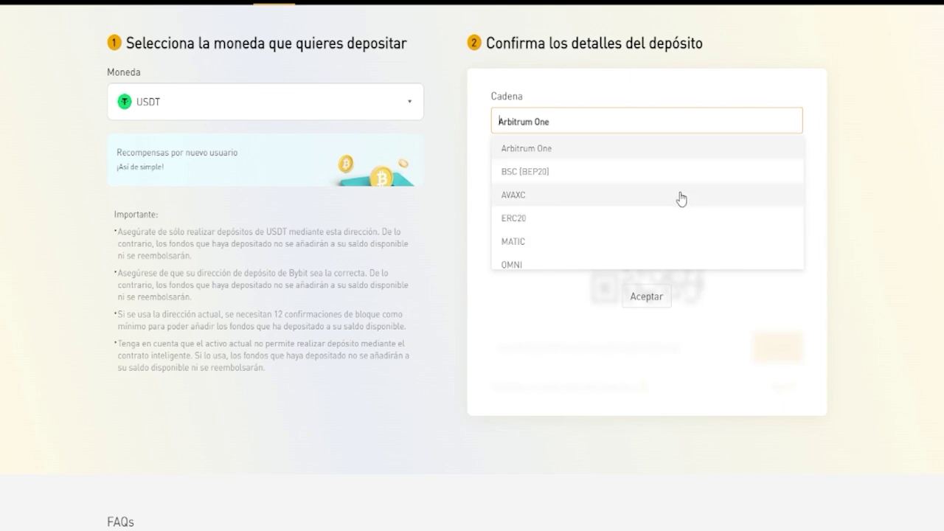
scroll(679, 196, down, 5)
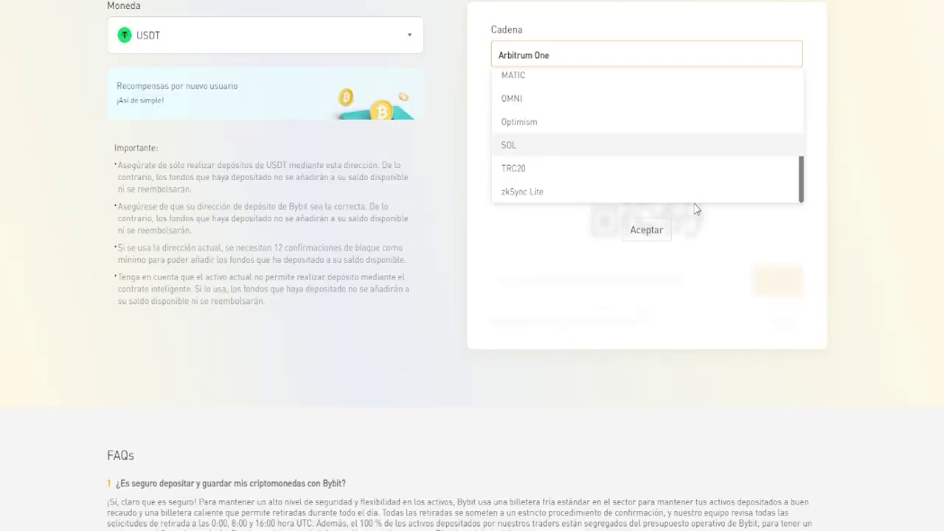
scroll(699, 196, up, 1)
scroll(700, 184, up, 2)
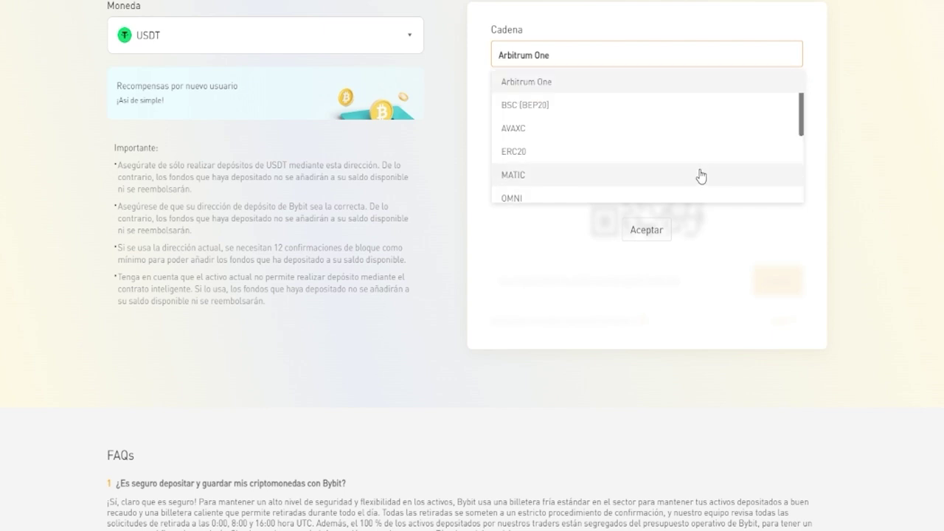
click(594, 112)
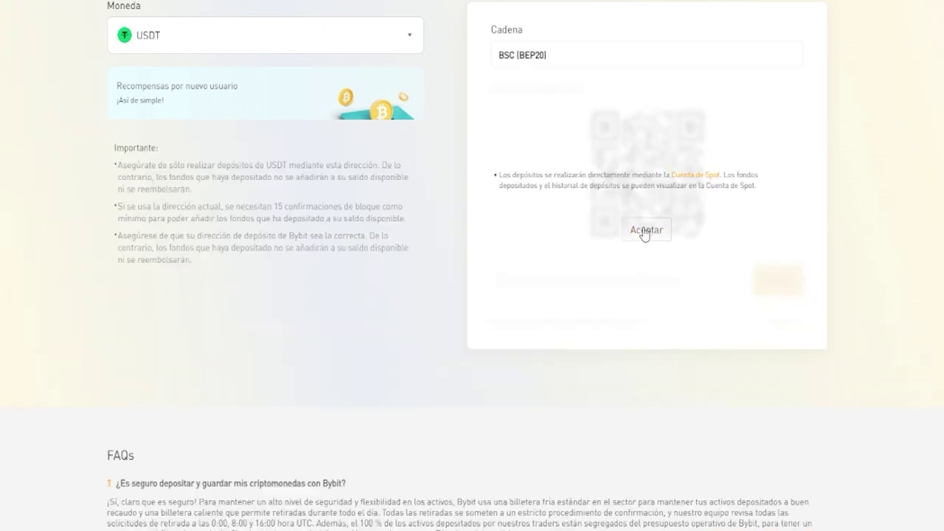
click(647, 229)
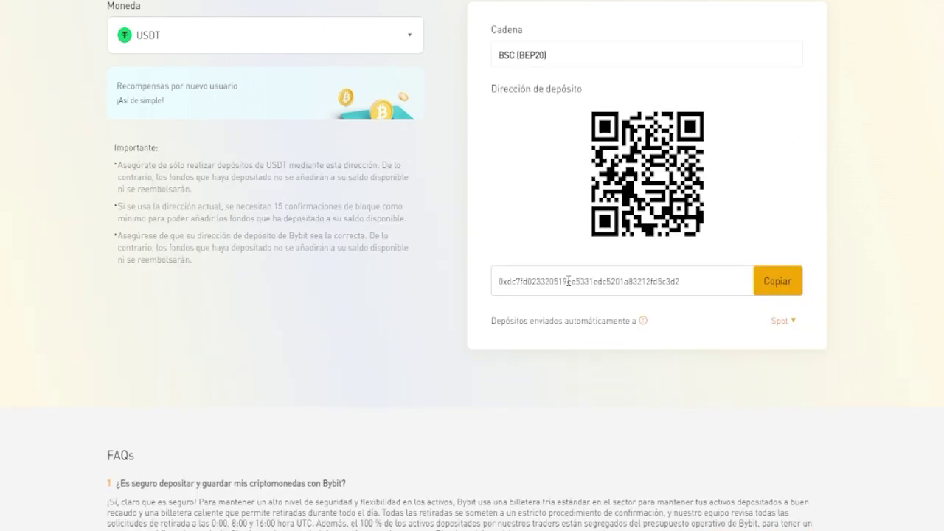
scroll(943, 301, up, 1)
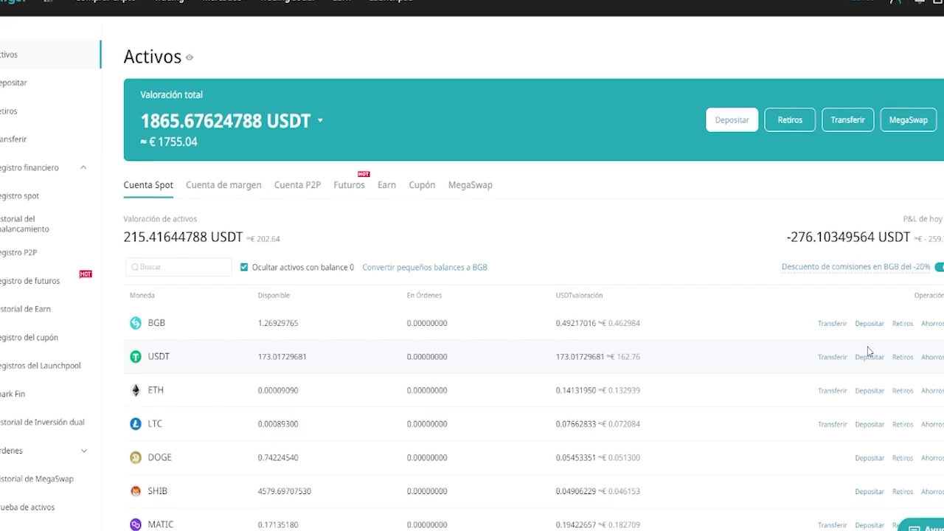
Switch to Bitget, start an on-chain USDT withdrawal over BSC(BEP20) and paste the Bybit deposit address as the withdrawal address.
click(905, 364)
scroll(779, 394, down, 1)
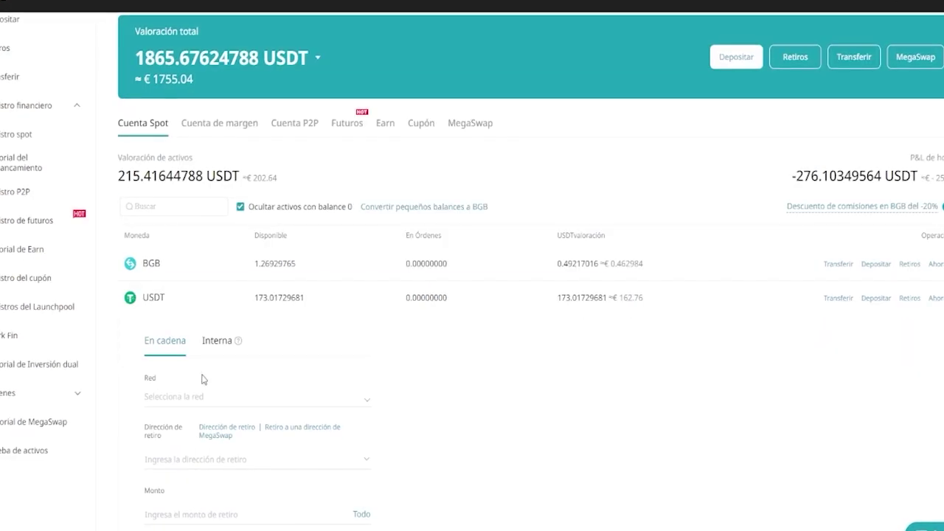
click(288, 398)
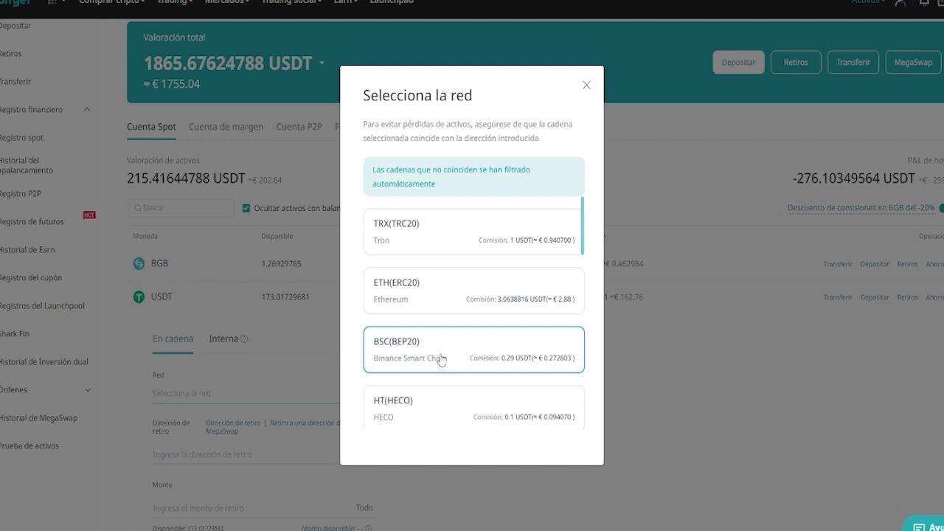
click(478, 362)
scroll(482, 367, down, 1)
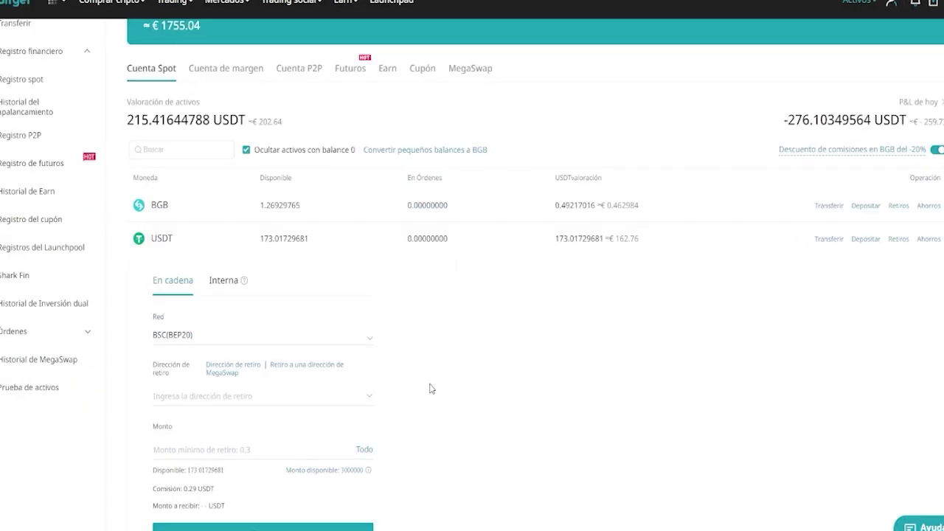
right_click(210, 397)
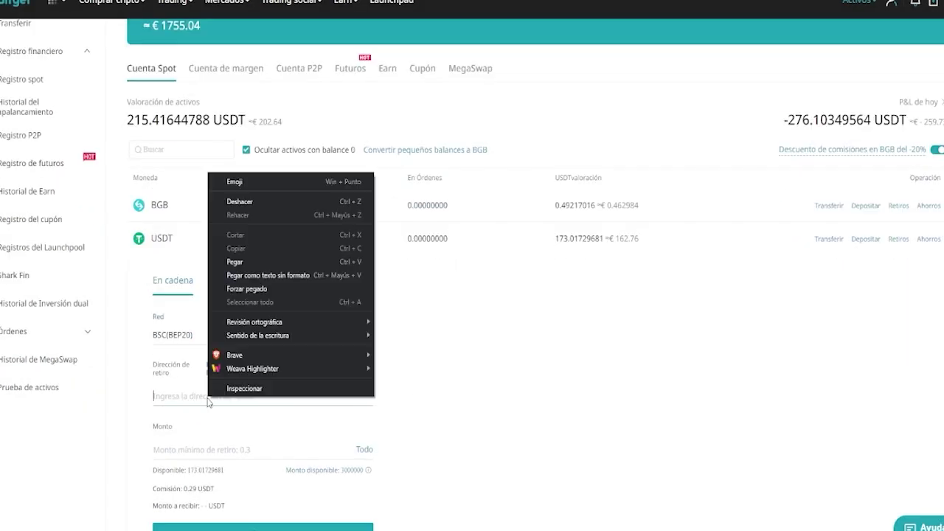
click(282, 261)
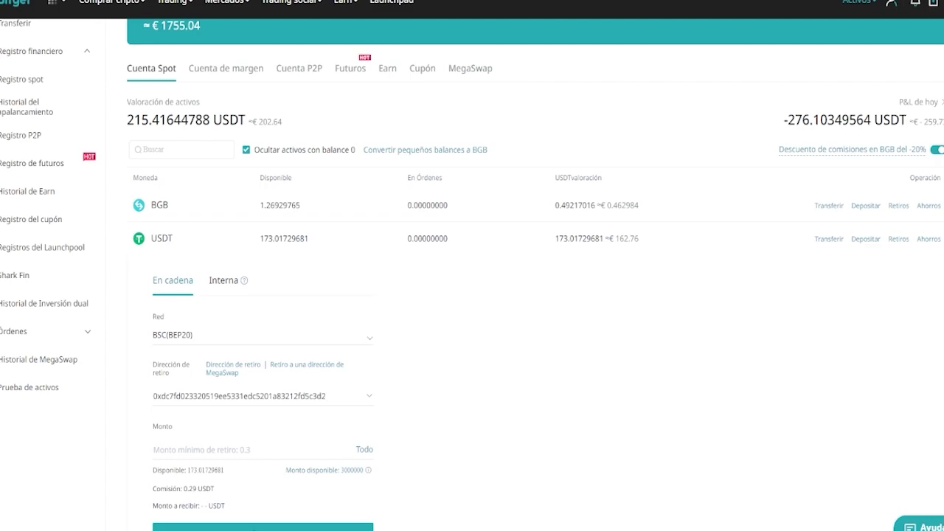
Compare the start and end of the pasted address with the Bybit deposit address and set the Bitget withdrawal amount to 105 USDT.
key(ctrl+Tab)
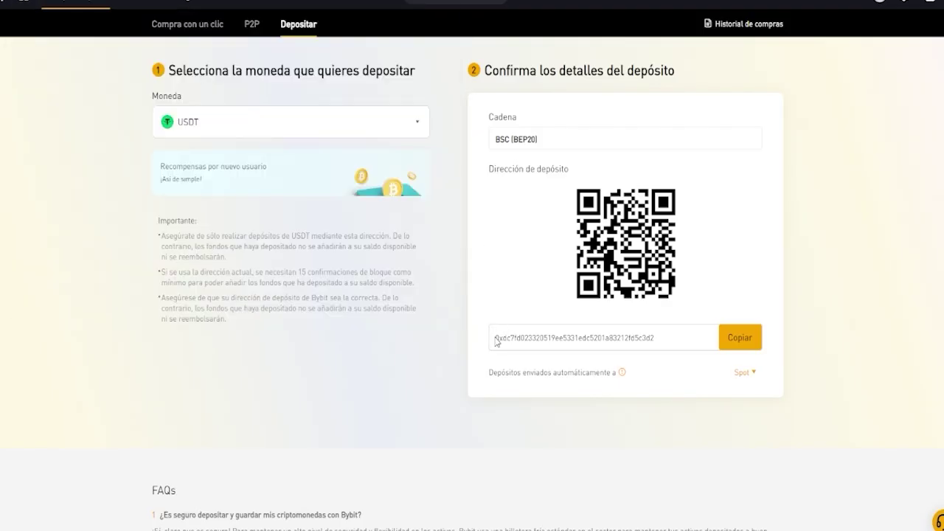
drag(497, 337, 543, 337)
drag(670, 338, 625, 337)
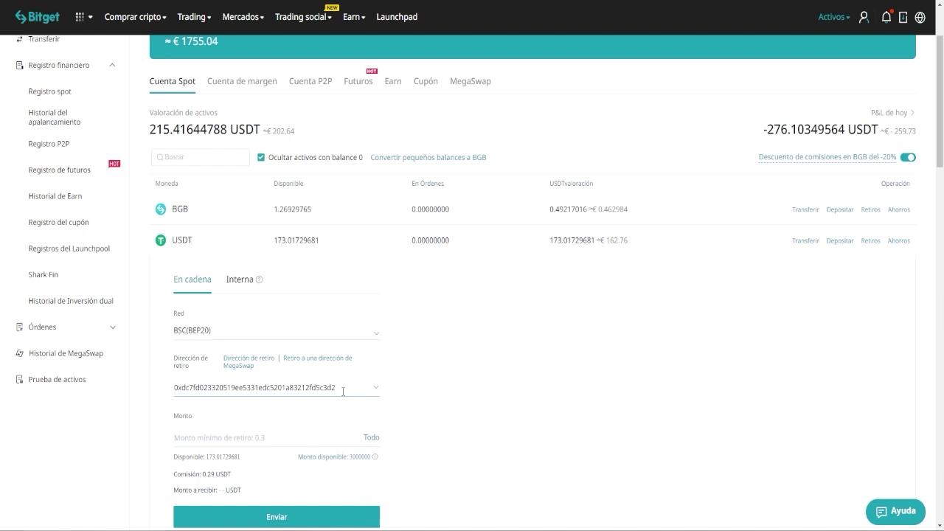
drag(333, 388, 309, 386)
click(541, 428)
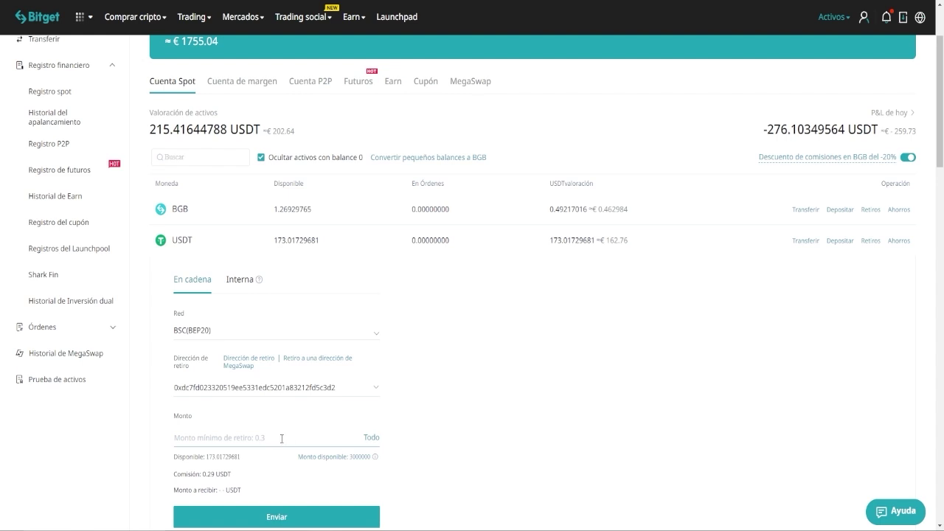
text(105)
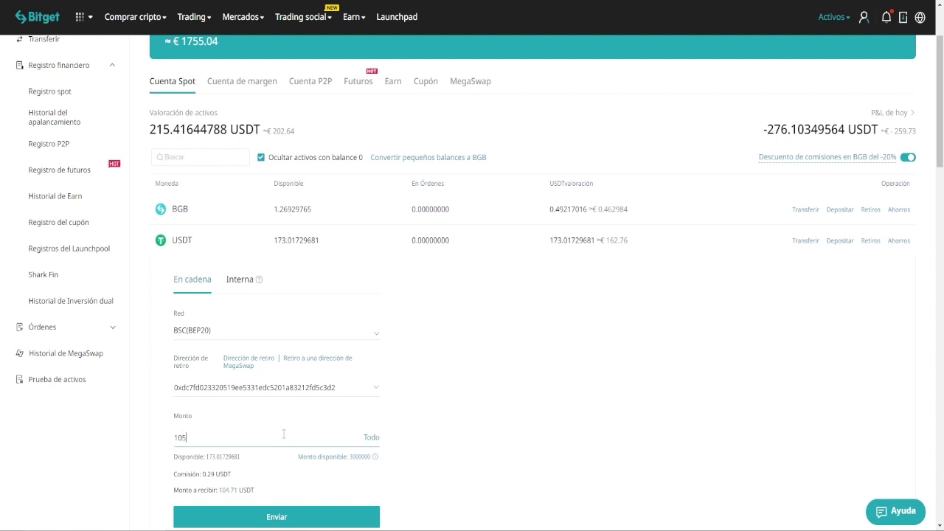
scroll(559, 494, down, 1)
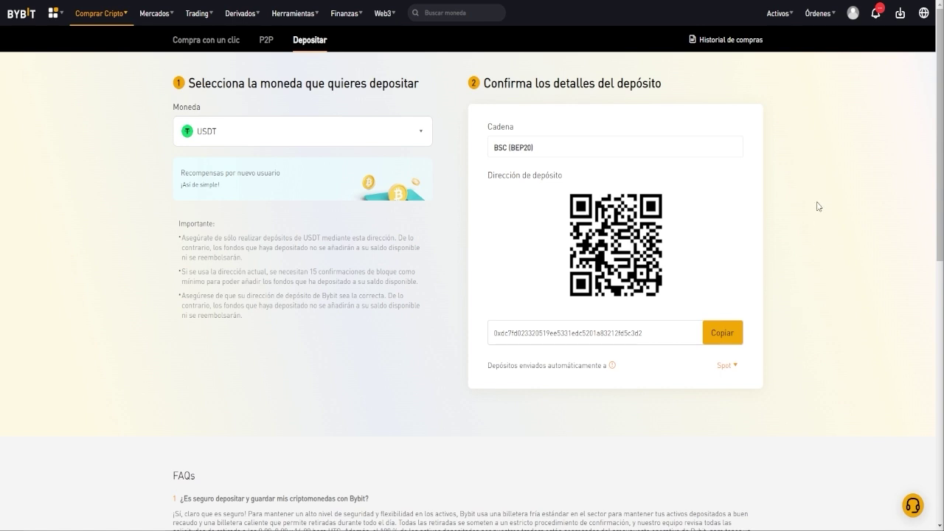
Open the Bybit asset overview and check the balance of the Spot account.
mouse_move(781, 15)
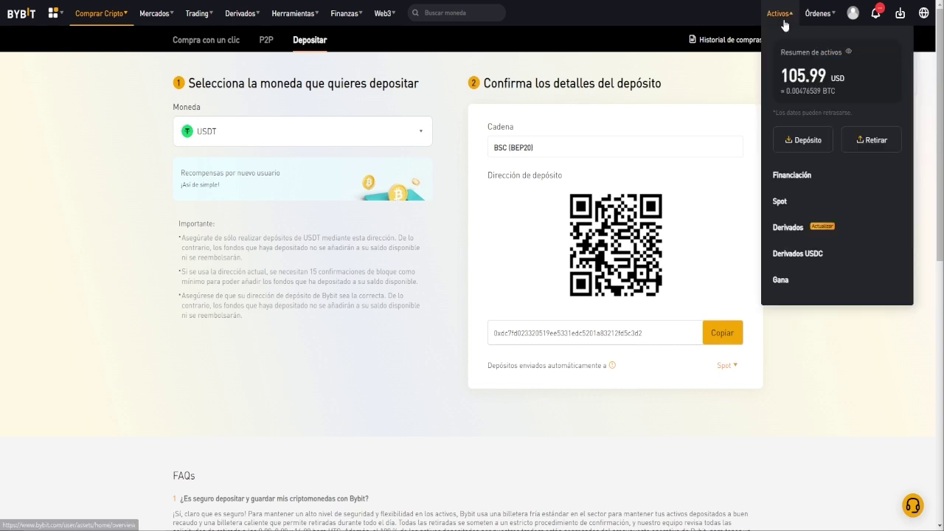
click(838, 82)
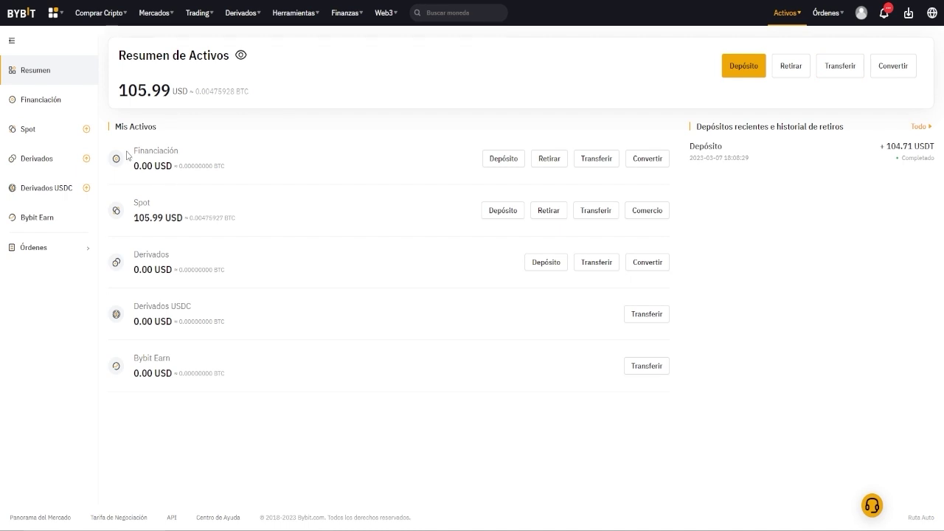
drag(133, 218, 236, 218)
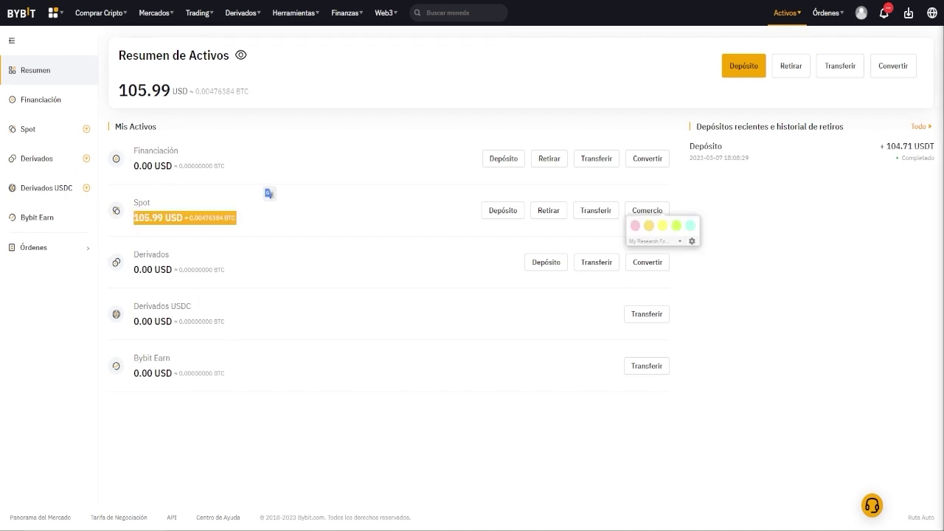
click(137, 214)
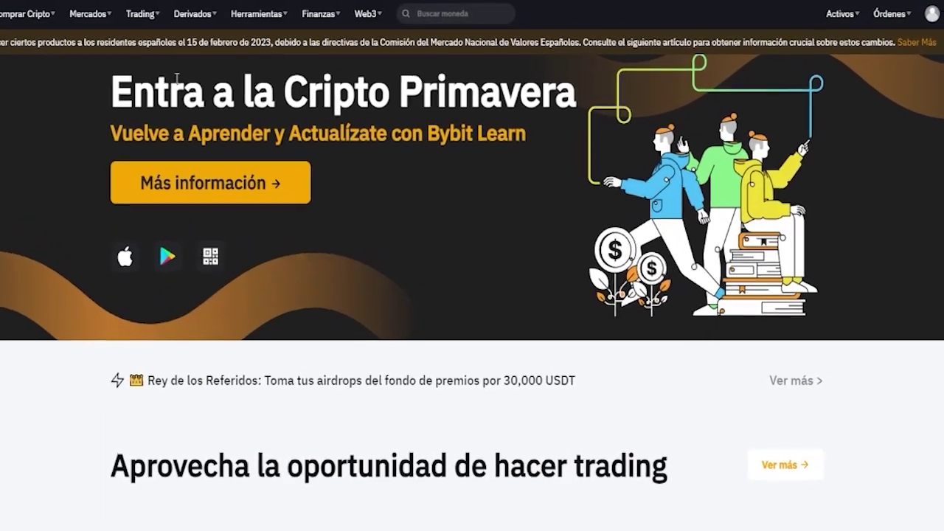
Look over the leveraged token and margin trading options and open the Spot Trading page.
mouse_move(176, 20)
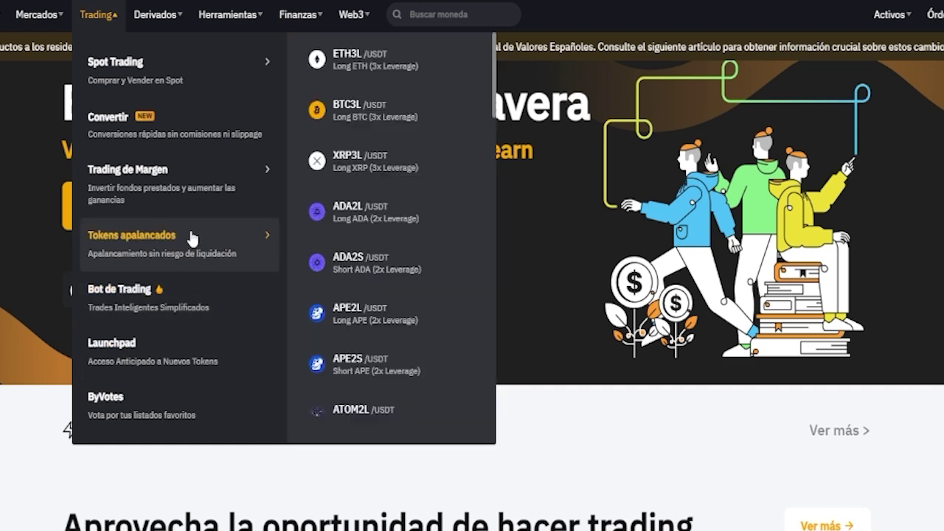
mouse_move(202, 183)
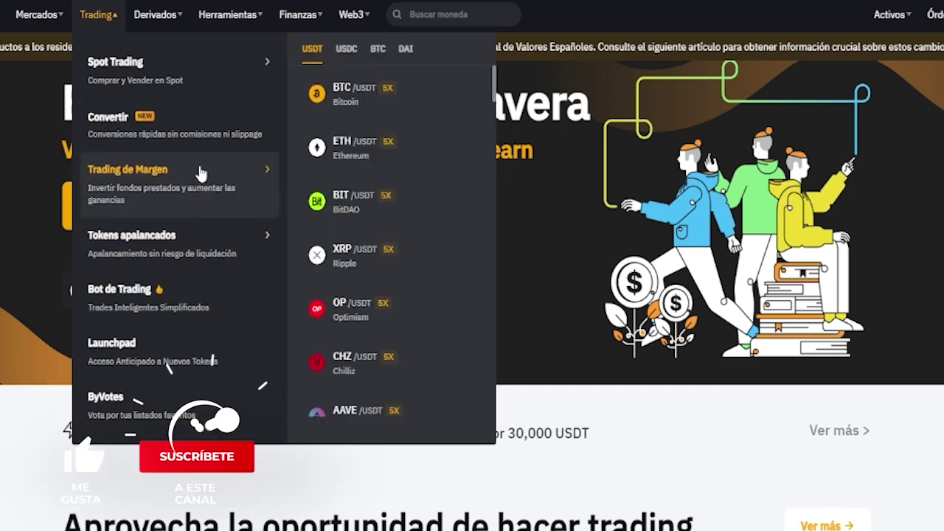
mouse_move(198, 82)
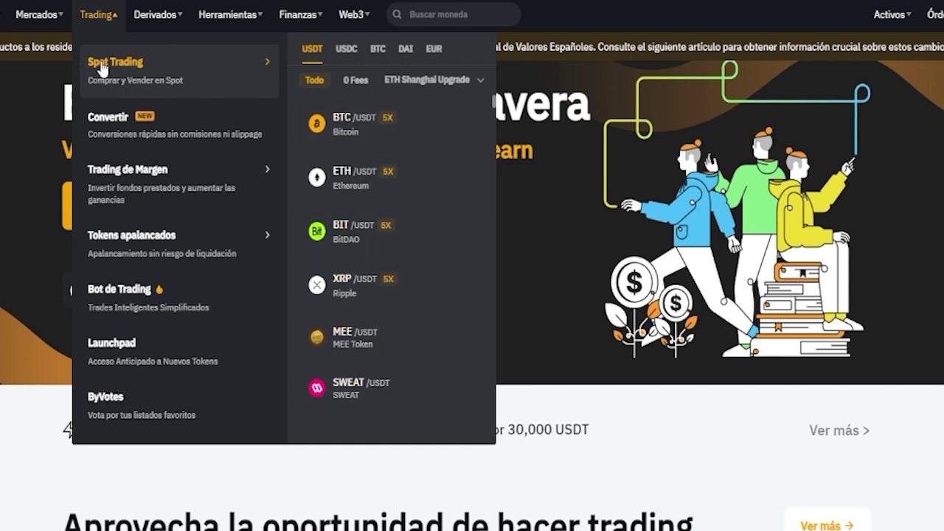
click(135, 66)
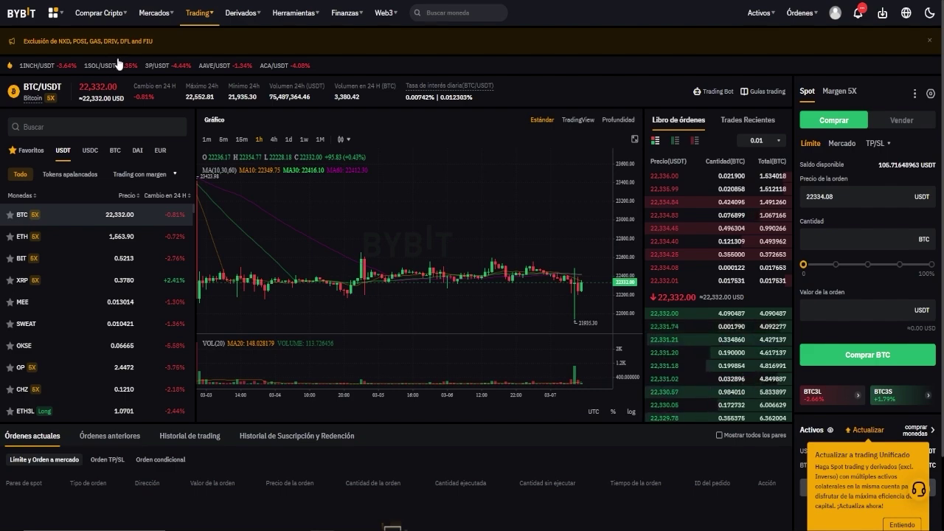
Search the spot coin list for ETH, open the ETH/USDT pair and show more of its price chart history.
click(93, 132)
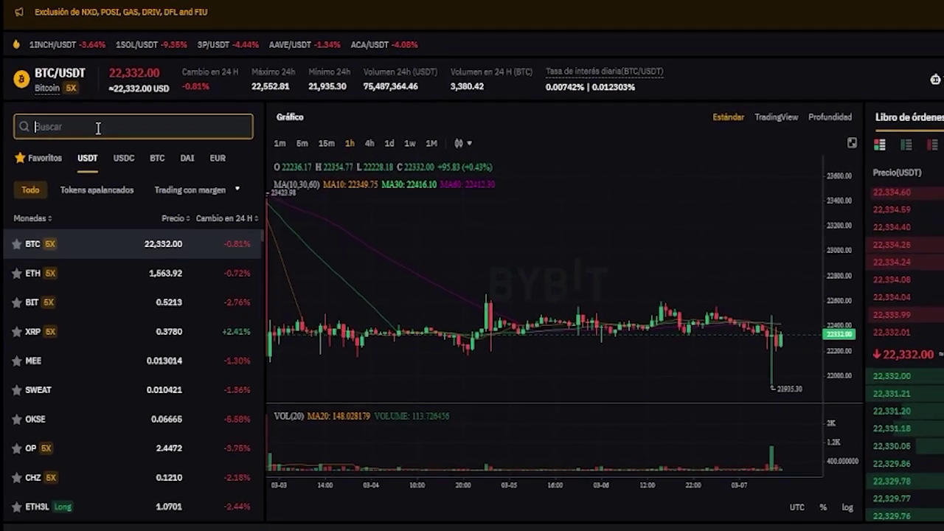
text(ETH)
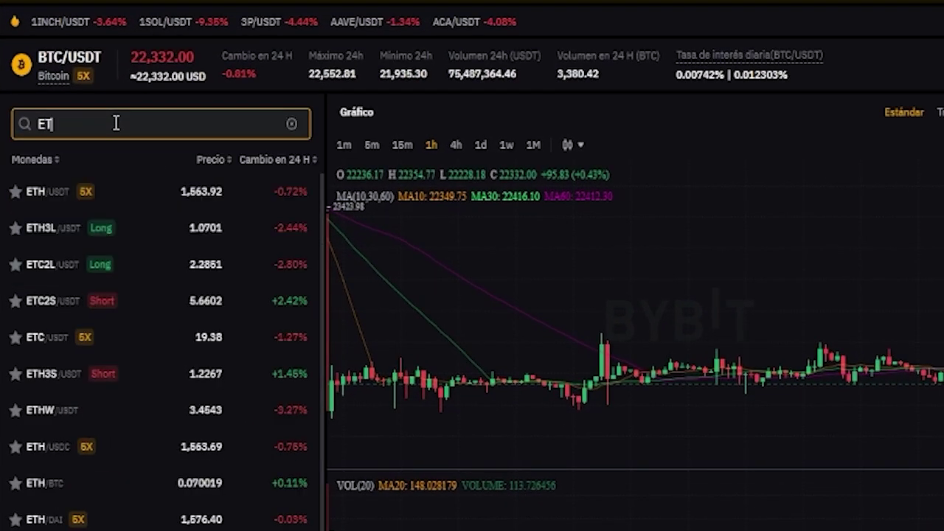
click(45, 191)
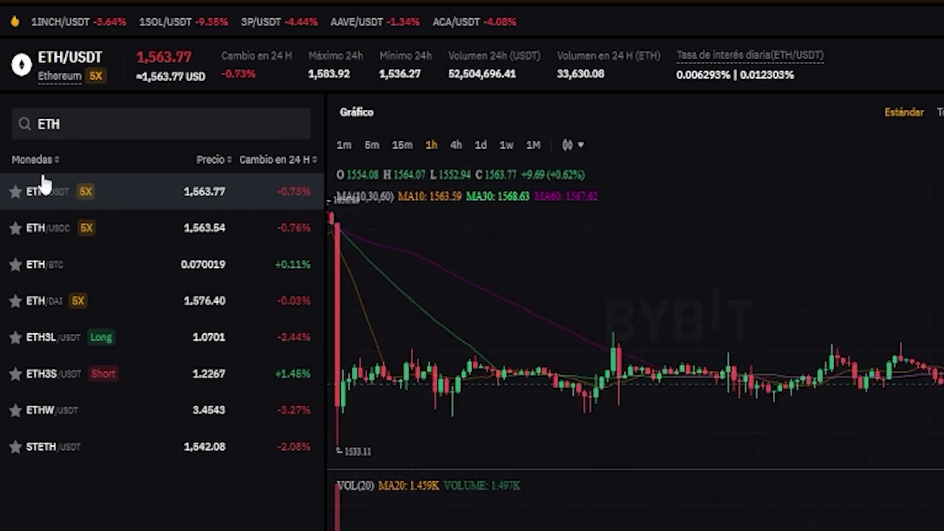
scroll(675, 337, down, 2)
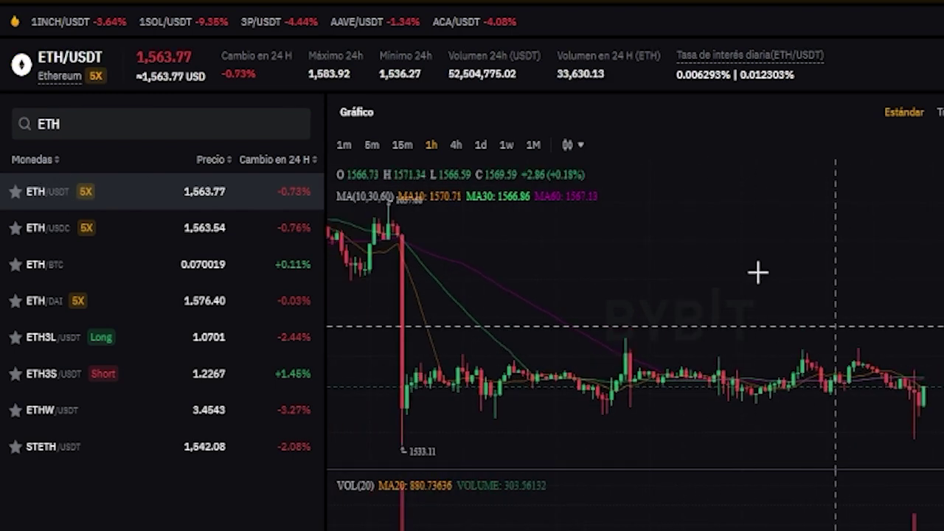